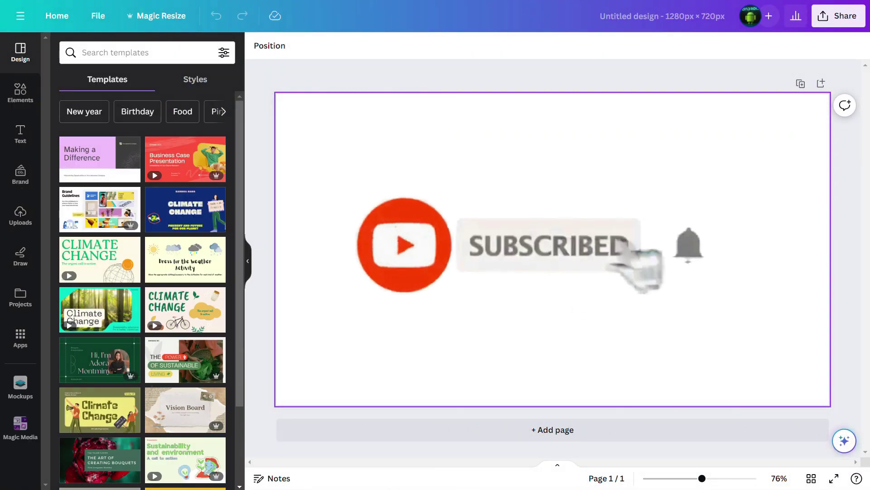
- Show the library of uploaded photos in the sidebar
{"action": "left_click", "coordinate": [19, 215]}
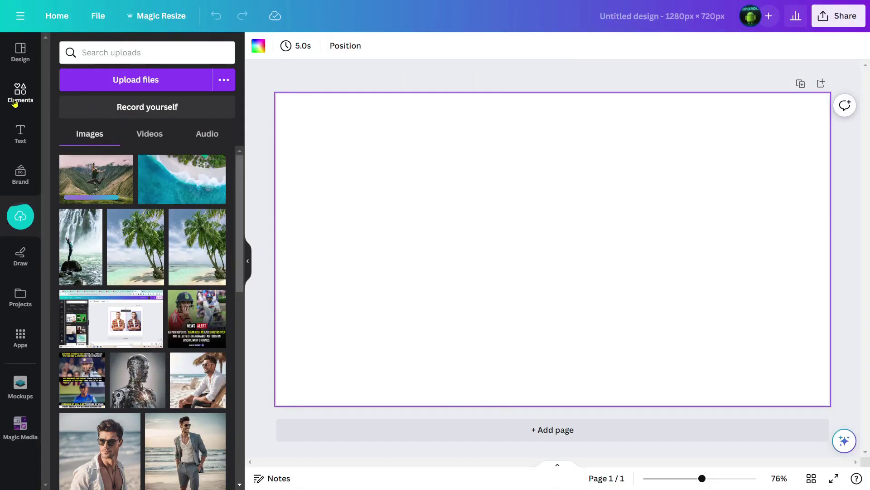
- Search elements for '4 picture frame' and show all matching frame results
{"action": "left_click", "coordinate": [20, 93]}
{"action": "left_click", "coordinate": [146, 52]}
{"action": "type", "text": "4 pi"}
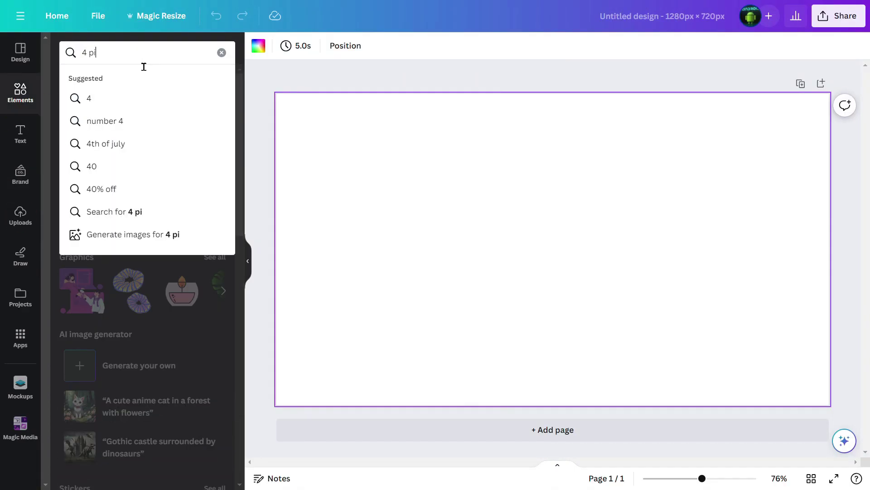
{"action": "type", "text": "cture frame"}
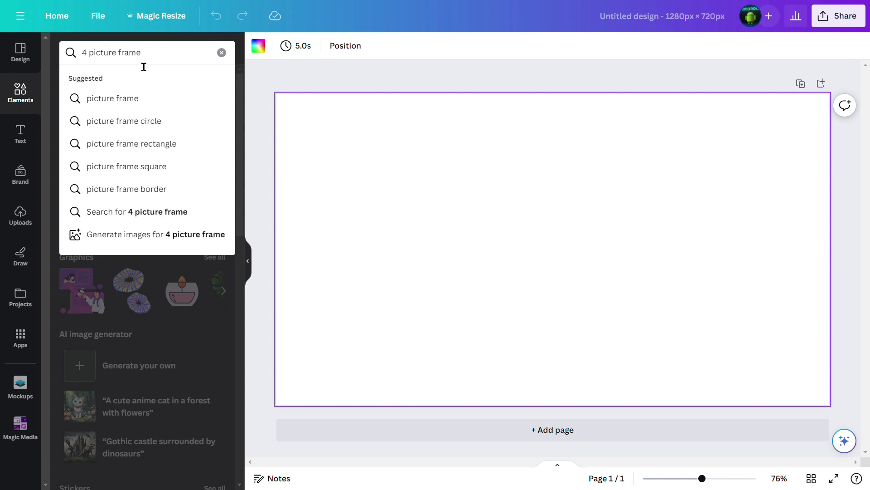
{"action": "key", "text": "Return"}
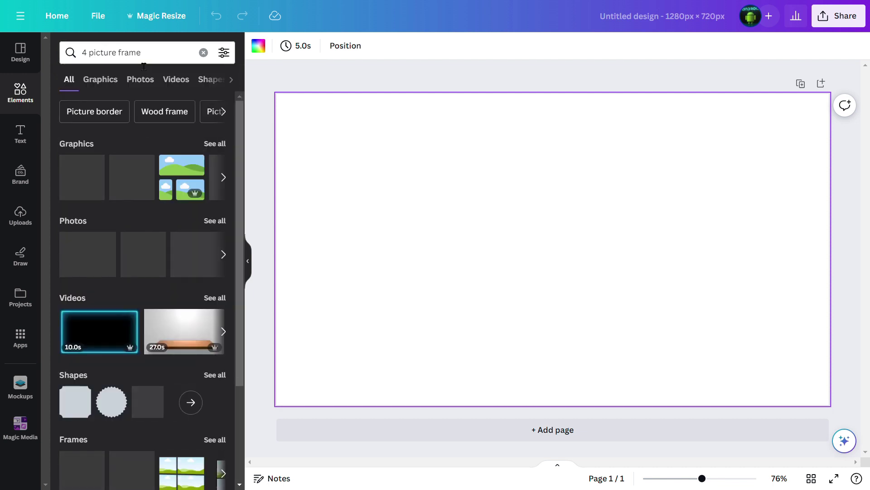
{"action": "scroll", "coordinate": [135, 275], "scroll_direction": "down", "scroll_amount": 2}
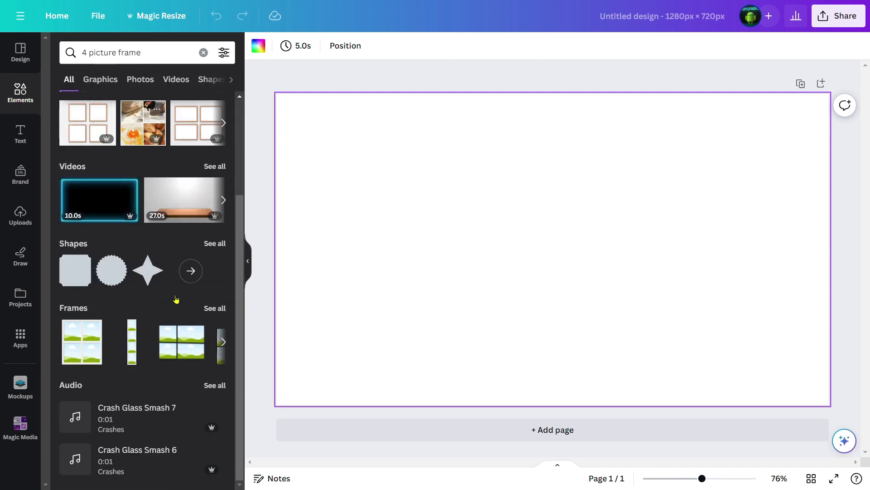
{"action": "left_click", "coordinate": [216, 308]}
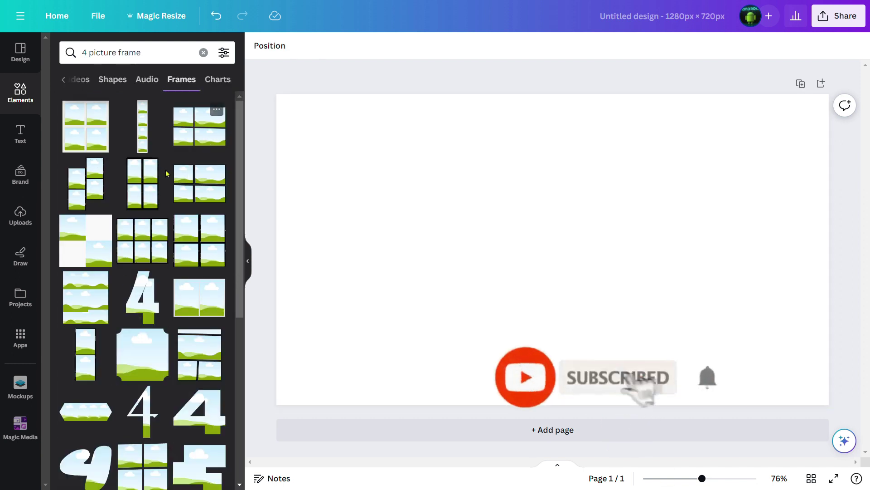
{"action": "scroll", "coordinate": [167, 174], "scroll_direction": "down", "scroll_amount": 5}
{"action": "scroll", "coordinate": [160, 225], "scroll_direction": "down", "scroll_amount": 2}
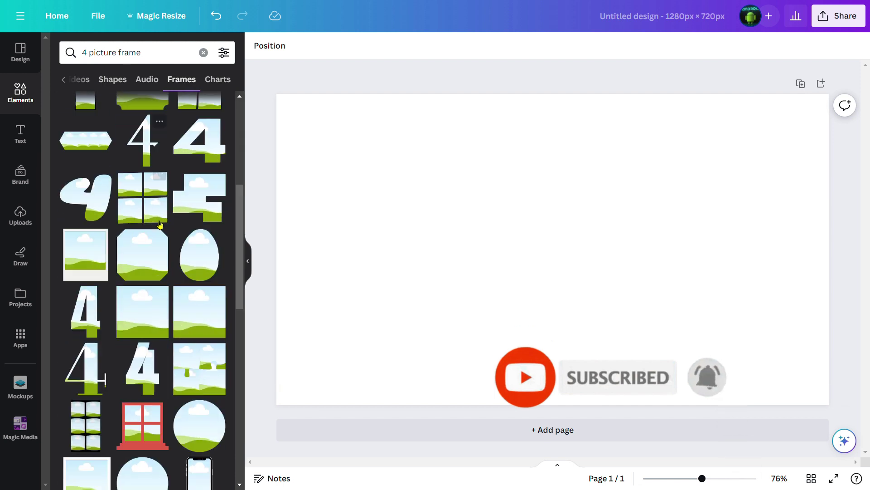
{"action": "scroll", "coordinate": [160, 225], "scroll_direction": "down", "scroll_amount": 1}
- Add the 2x2 grid frame and drag its corners until it spans the page height
{"action": "left_click", "coordinate": [136, 182]}
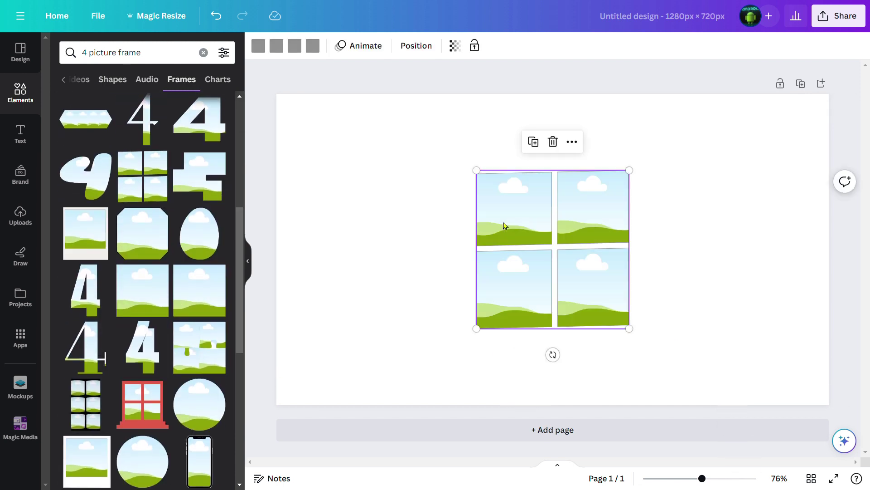
{"action": "left_click_drag", "start_coordinate": [477, 171], "coordinate": [396, 118]}
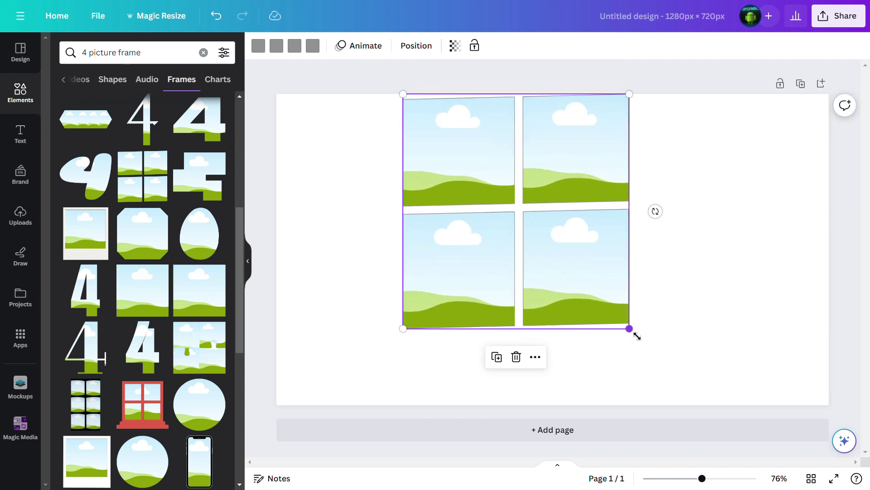
{"action": "left_click_drag", "start_coordinate": [630, 329], "coordinate": [723, 397]}
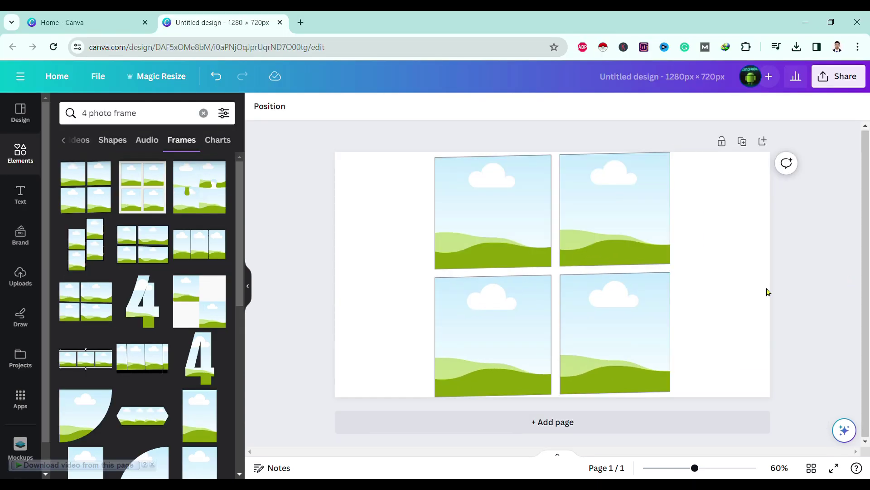
{"action": "left_click", "coordinate": [571, 252]}
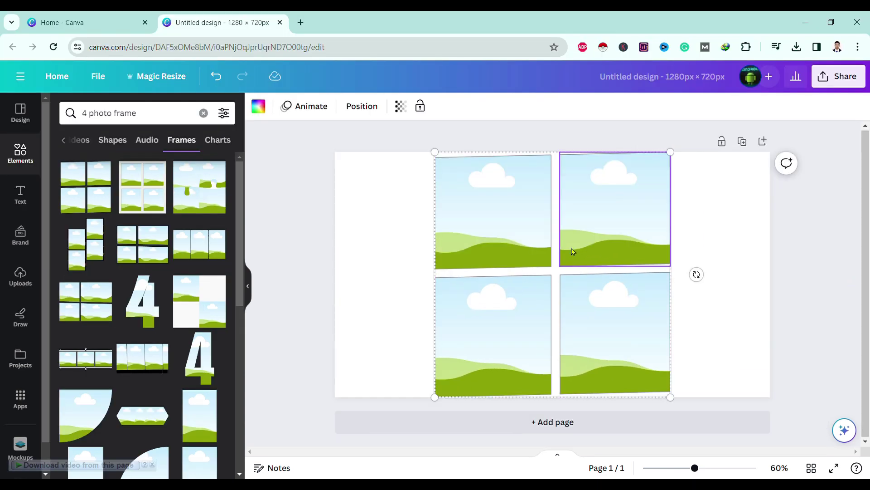
- Drop the palm tree, tropical island and jumping-man photos into the bottom-left, top-left and top-right cells
{"action": "left_click", "coordinate": [21, 276]}
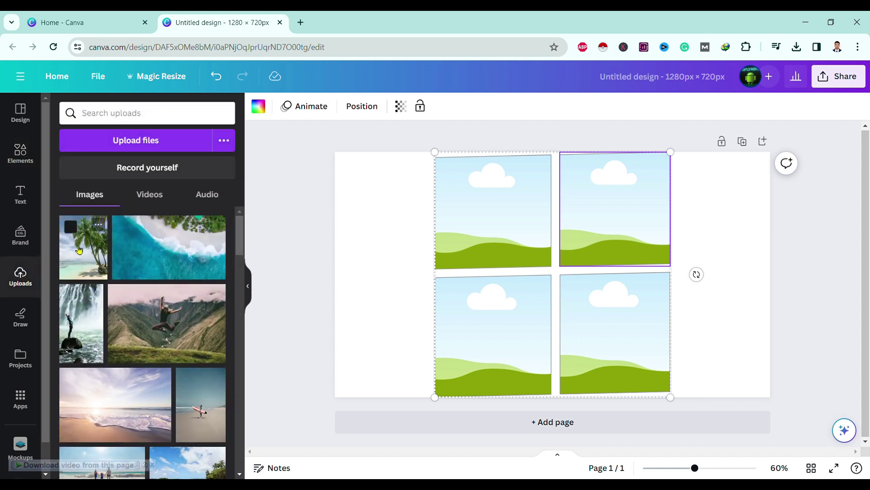
{"action": "left_click_drag", "start_coordinate": [80, 251], "coordinate": [464, 297]}
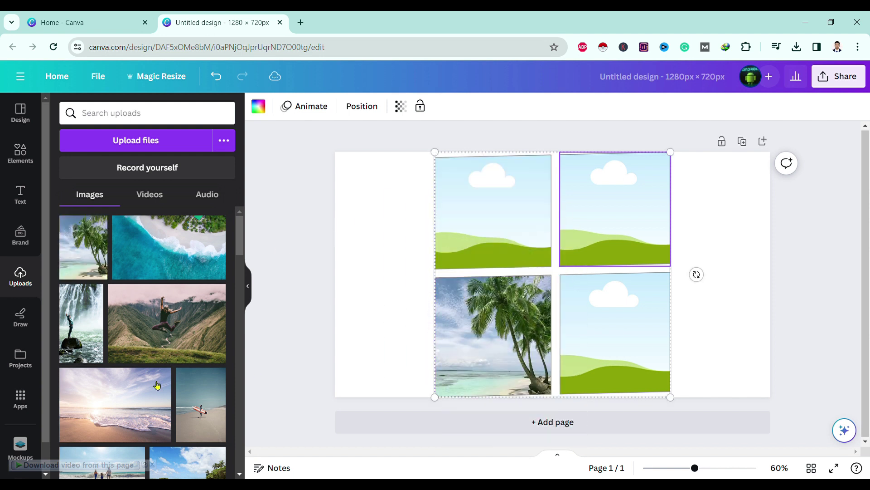
{"action": "scroll", "coordinate": [100, 347], "scroll_direction": "down", "scroll_amount": 1}
{"action": "scroll", "coordinate": [184, 299], "scroll_direction": "up", "scroll_amount": 1}
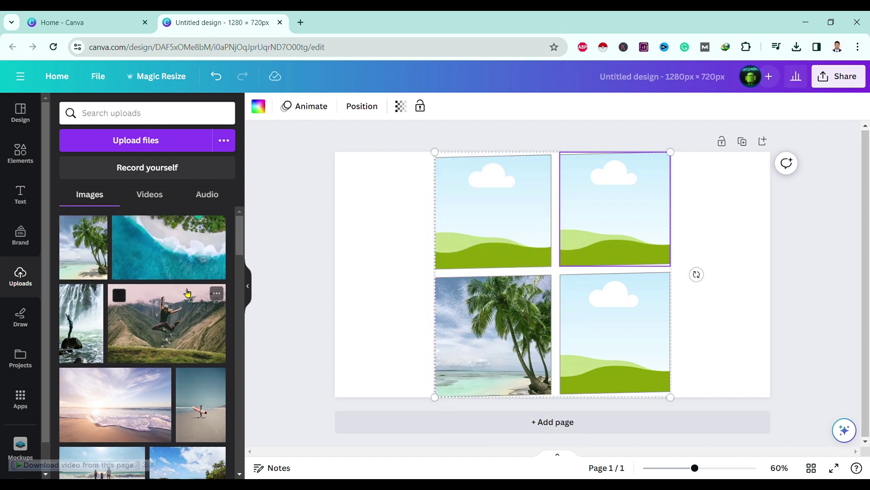
{"action": "scroll", "coordinate": [166, 317], "scroll_direction": "down", "scroll_amount": 2}
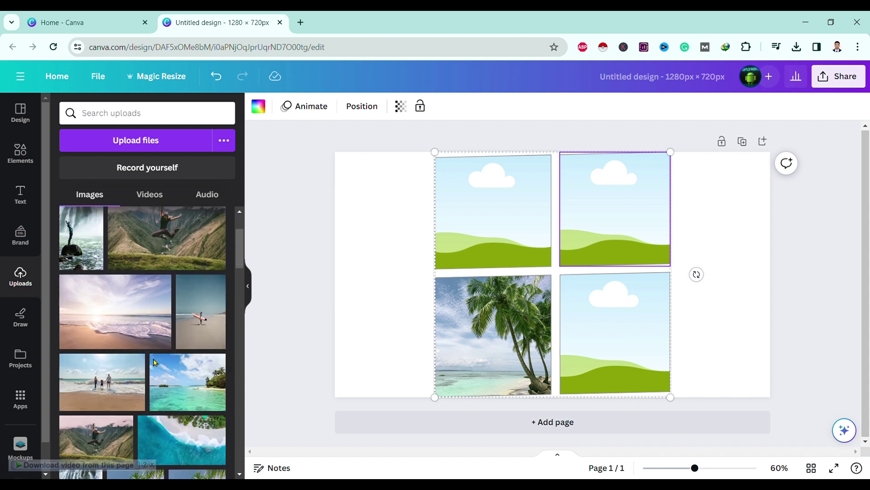
{"action": "left_click_drag", "start_coordinate": [114, 309], "coordinate": [616, 331]}
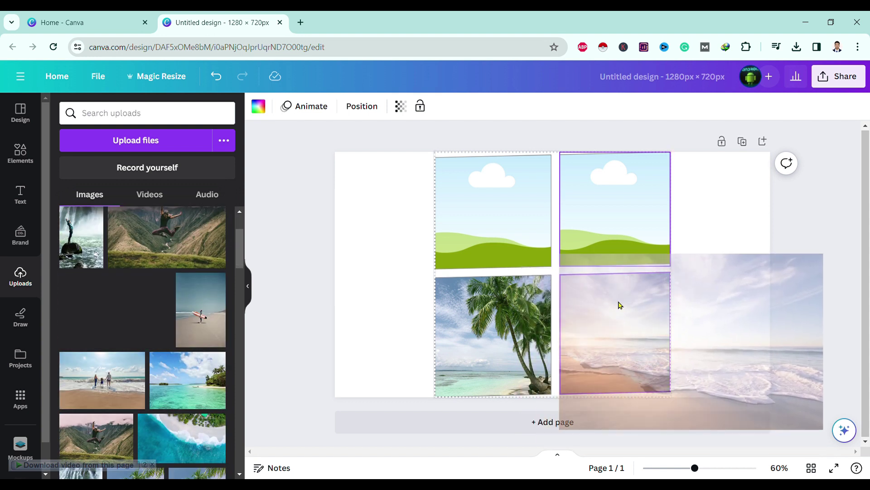
{"action": "scroll", "coordinate": [180, 382], "scroll_direction": "down", "scroll_amount": 2}
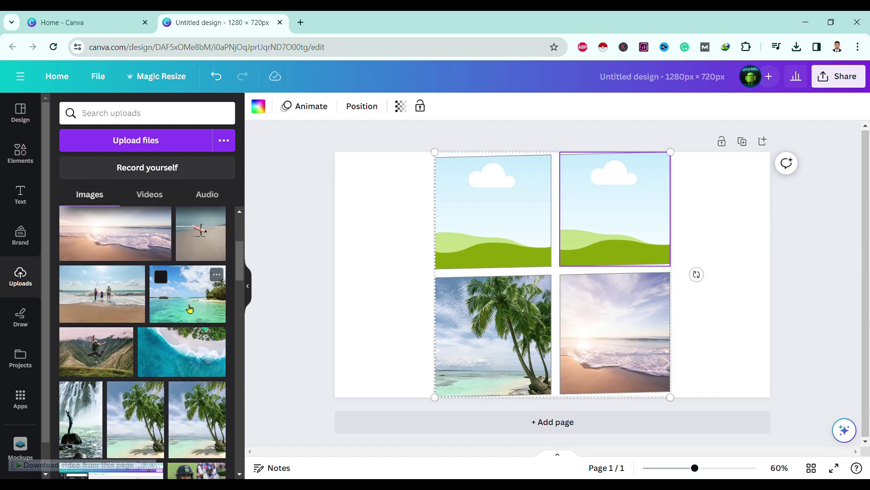
{"action": "left_click_drag", "start_coordinate": [187, 294], "coordinate": [492, 210]}
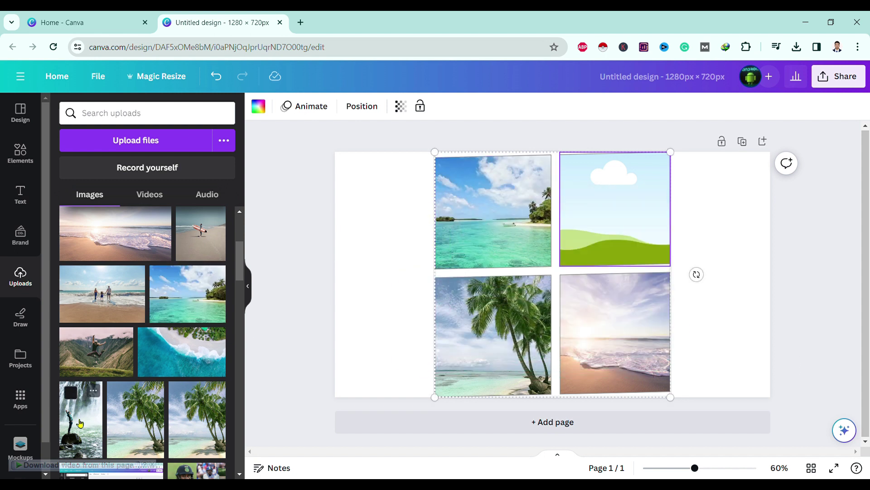
{"action": "scroll", "coordinate": [79, 423], "scroll_direction": "down", "scroll_amount": 2}
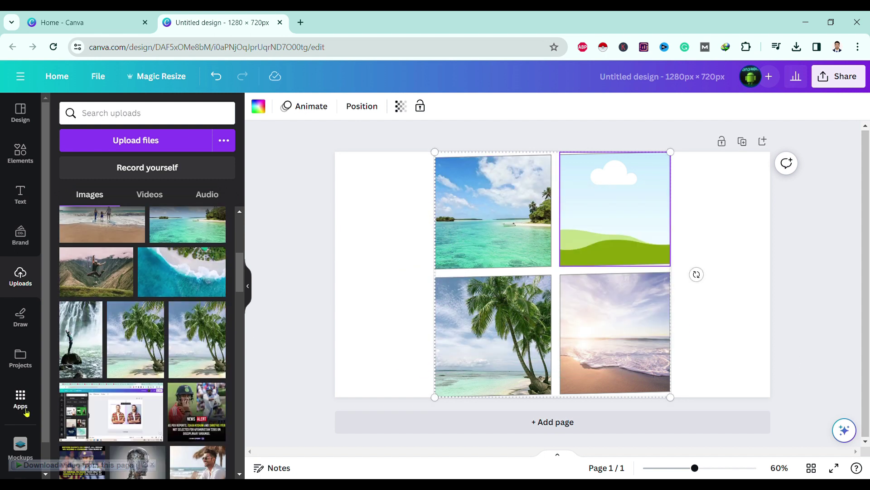
{"action": "scroll", "coordinate": [143, 340], "scroll_direction": "up", "scroll_amount": 4}
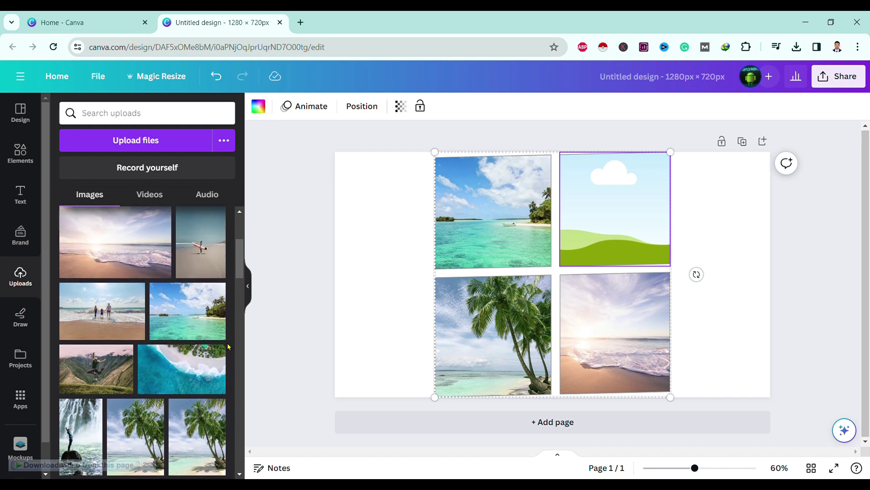
{"action": "scroll", "coordinate": [204, 306], "scroll_direction": "up", "scroll_amount": 4}
{"action": "scroll", "coordinate": [229, 347], "scroll_direction": "up", "scroll_amount": 2}
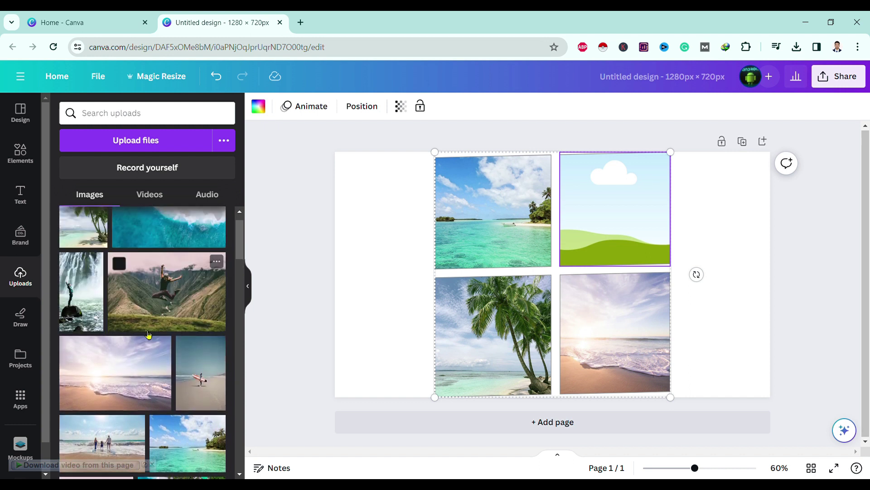
{"action": "scroll", "coordinate": [170, 333], "scroll_direction": "up", "scroll_amount": 3}
{"action": "left_click_drag", "start_coordinate": [148, 337], "coordinate": [594, 216]}
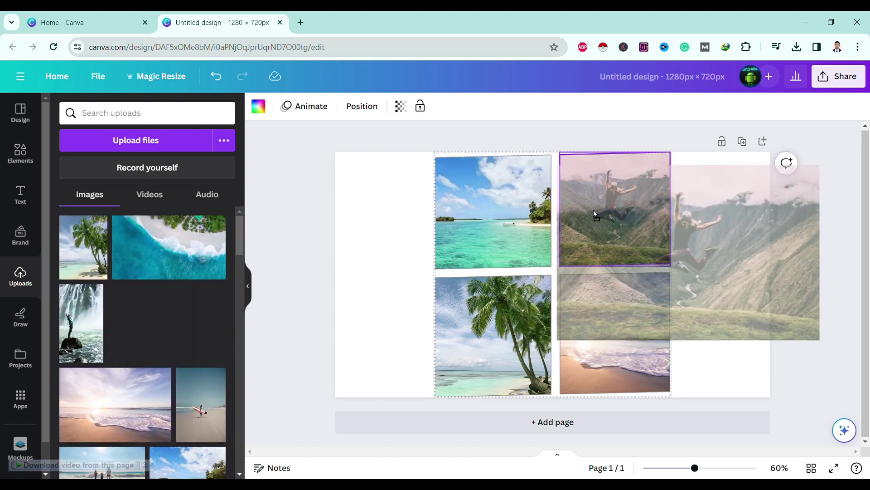
- Enlarge and reposition the jumping-man photo within its top-right cell
{"action": "double_click", "coordinate": [594, 216]}
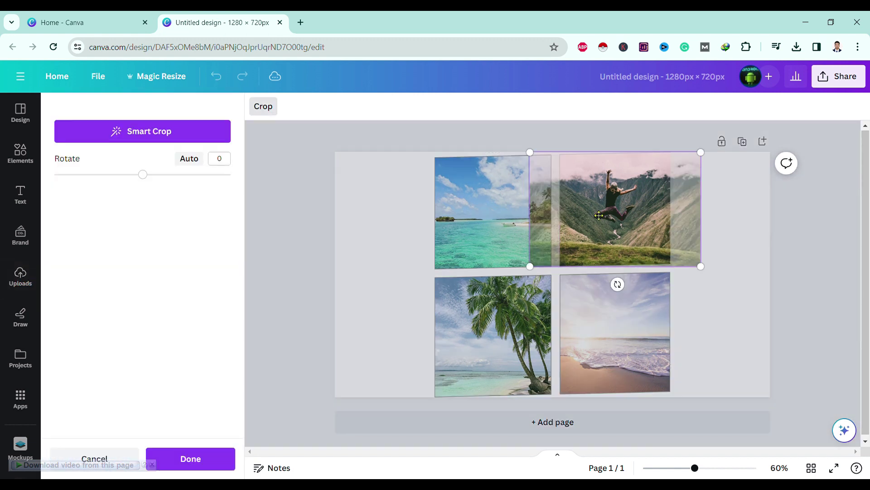
{"action": "left_click_drag", "start_coordinate": [530, 266], "coordinate": [474, 303]}
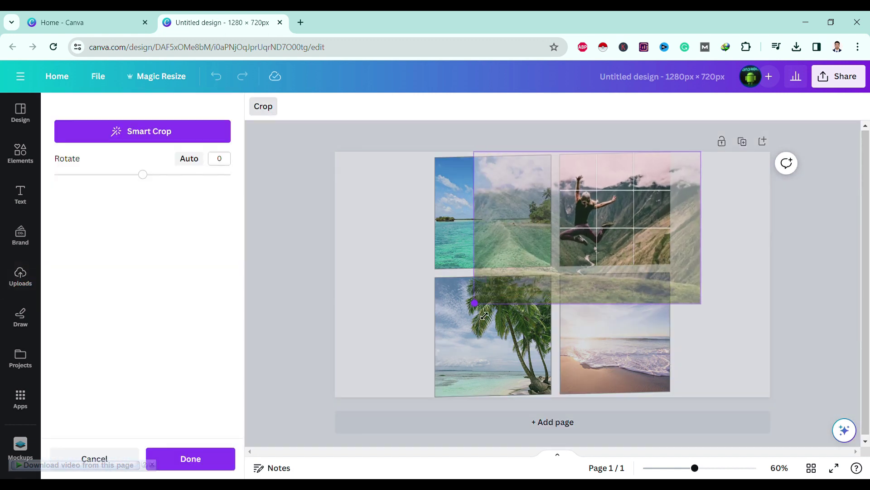
{"action": "left_click_drag", "start_coordinate": [643, 230], "coordinate": [632, 238]}
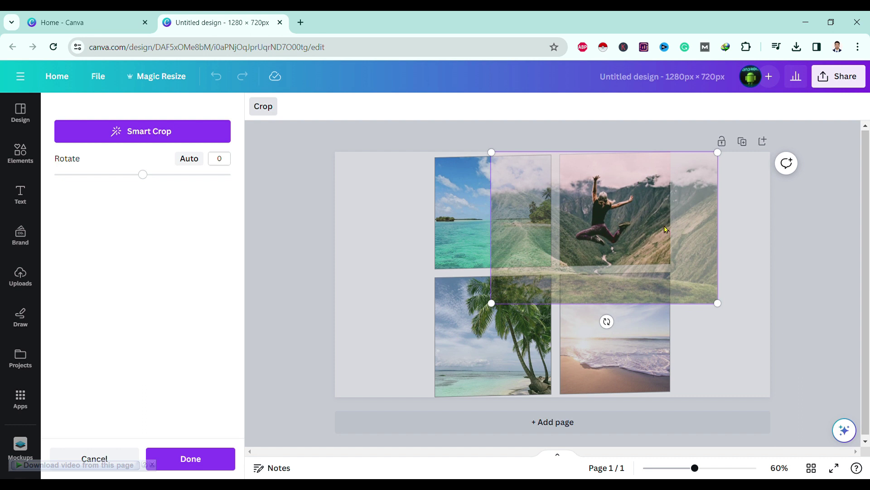
{"action": "key", "text": "Return"}
- Enlarge and reposition the tropical island photo within the top-left cell
{"action": "left_click", "coordinate": [490, 222]}
{"action": "double_click", "coordinate": [489, 222]}
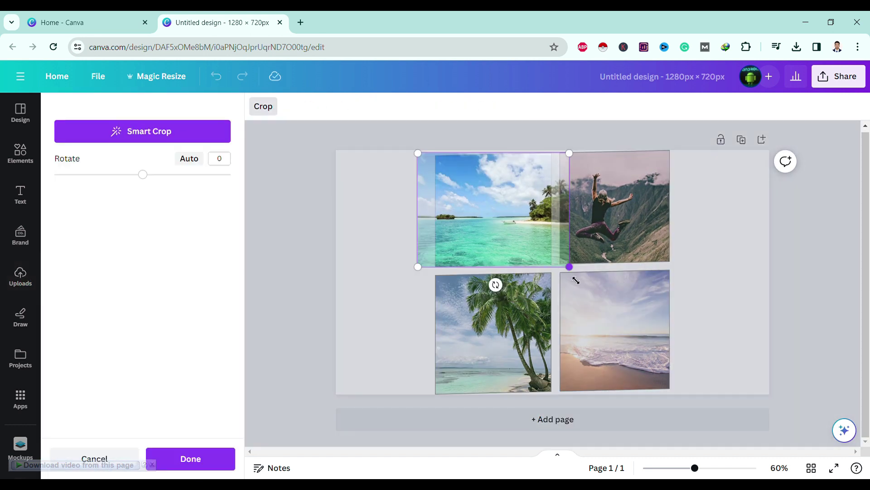
{"action": "left_click_drag", "start_coordinate": [570, 265], "coordinate": [665, 312]}
{"action": "left_click_drag", "start_coordinate": [523, 225], "coordinate": [476, 221]}
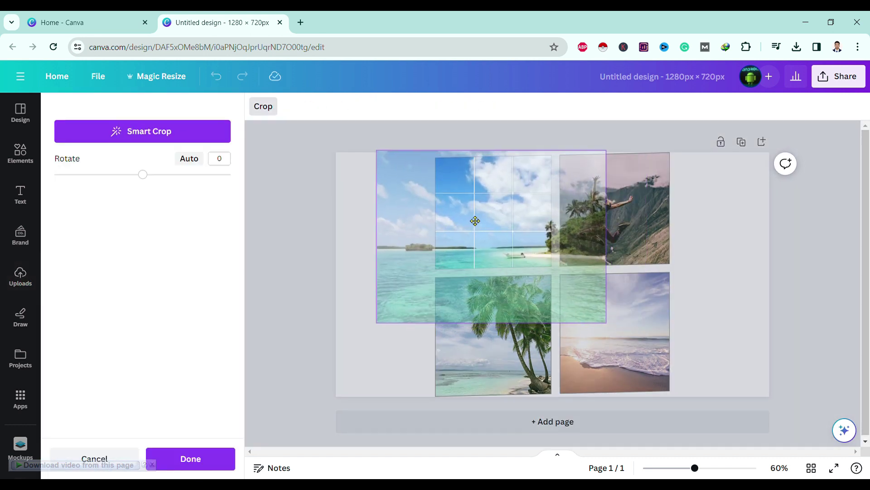
{"action": "key", "text": "Return"}
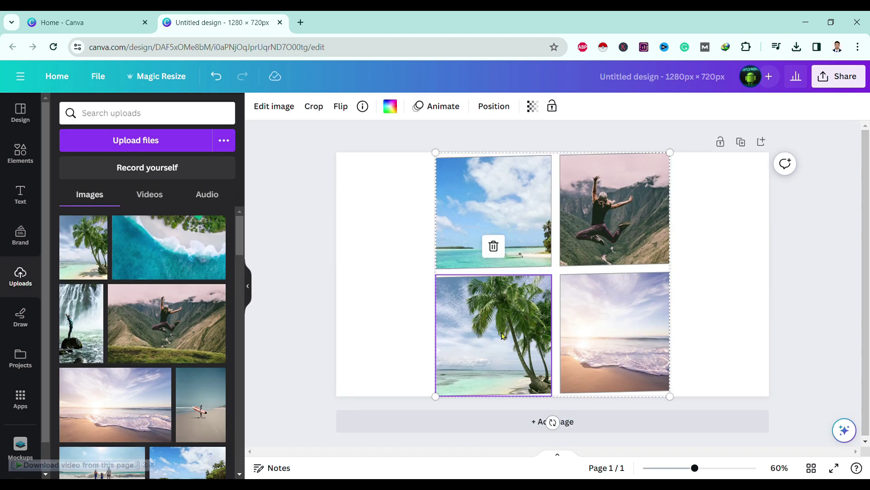
- Enlarge the palm tree photo to fill its bottom-left cell
{"action": "double_click", "coordinate": [505, 337]}
{"action": "left_click_drag", "start_coordinate": [436, 411], "coordinate": [394, 449]}
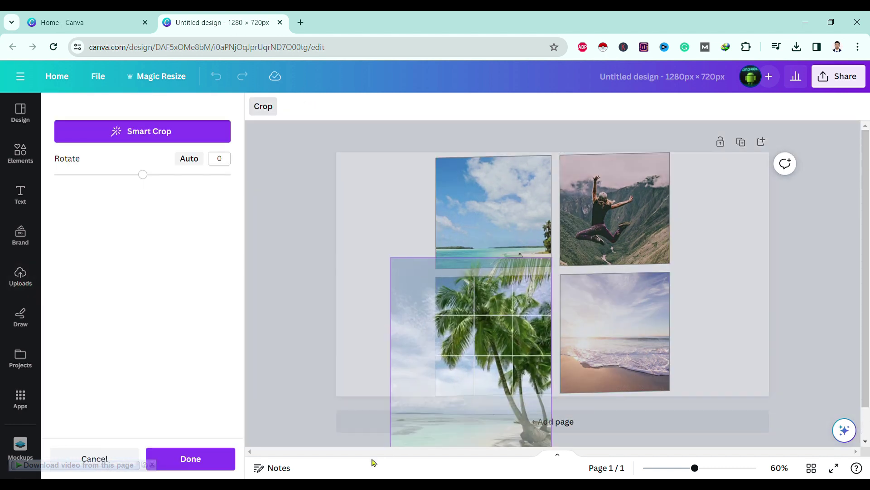
{"action": "key", "text": "Return"}
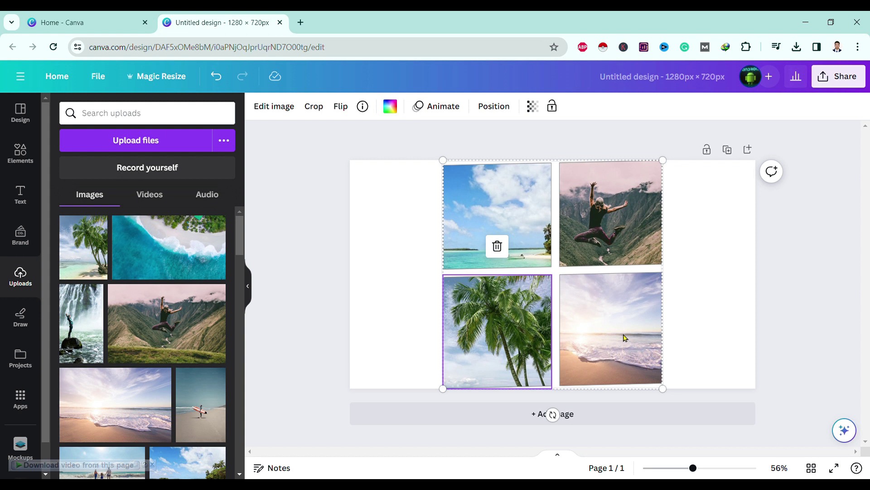
- Enlarge the bottom-right beach photo to fill its cell, then reselect the whole grid
{"action": "double_click", "coordinate": [624, 338]}
{"action": "key", "text": "Escape"}
{"action": "double_click", "coordinate": [624, 354]}
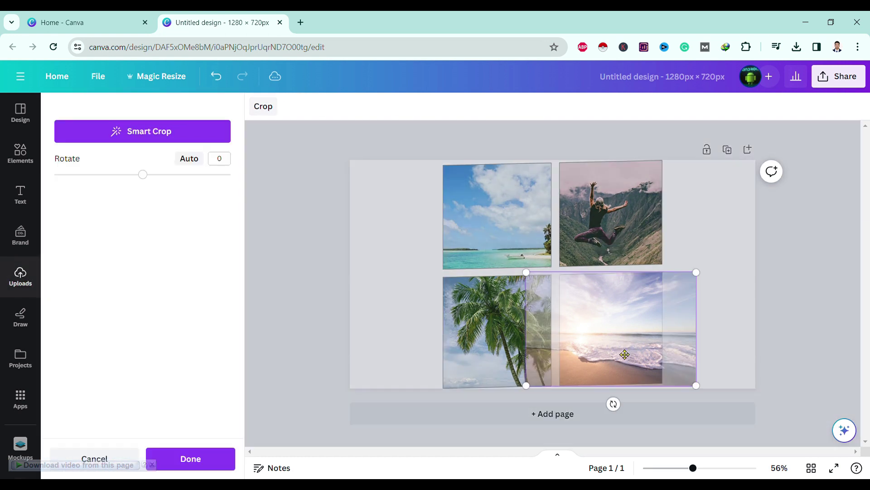
{"action": "left_click_drag", "start_coordinate": [697, 387], "coordinate": [773, 433]}
{"action": "key", "text": "Return"}
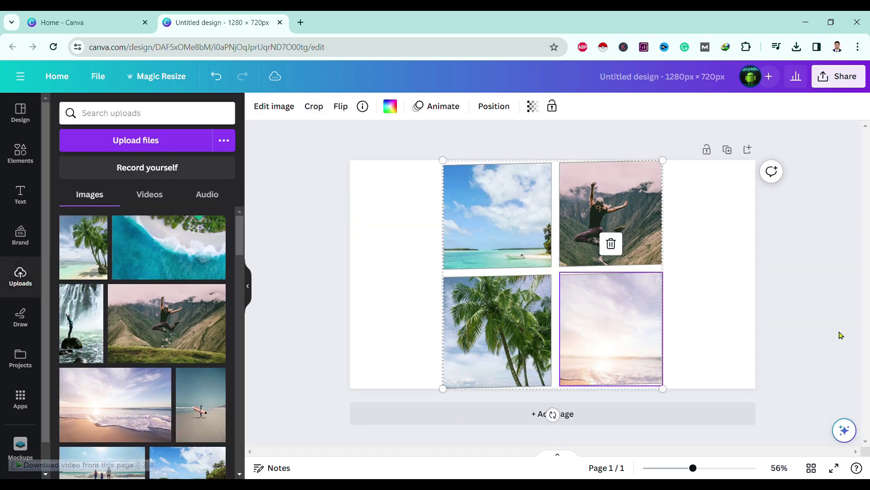
{"action": "left_click", "coordinate": [840, 335]}
{"action": "left_click", "coordinate": [562, 261]}
- Find a circular frame through element search, add it and centre it over the grid
{"action": "left_click", "coordinate": [394, 232]}
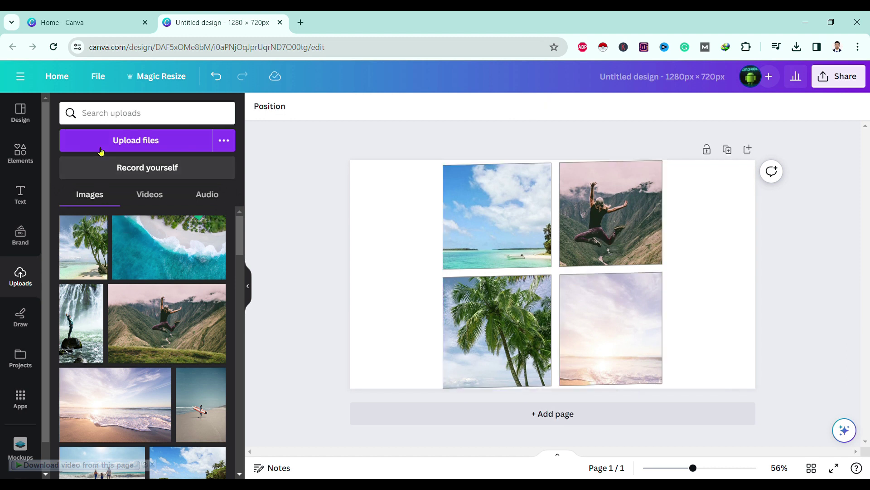
{"action": "left_click", "coordinate": [20, 153]}
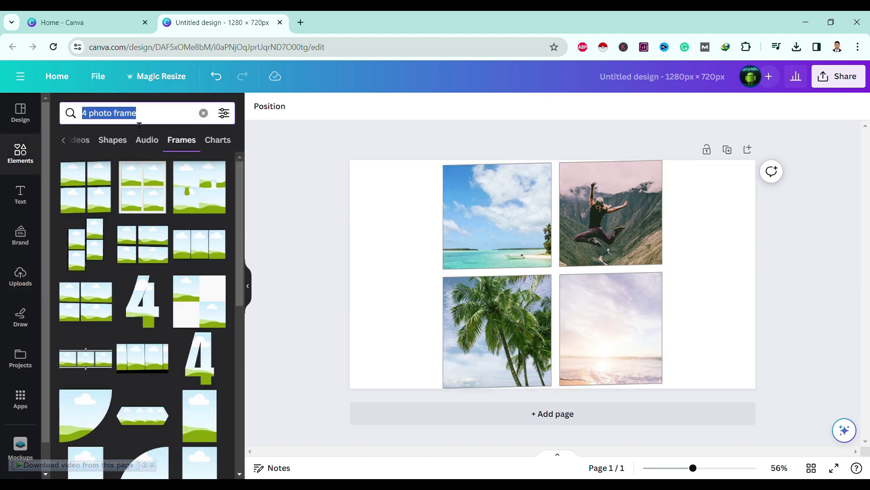
{"action": "type", "text": "circ"}
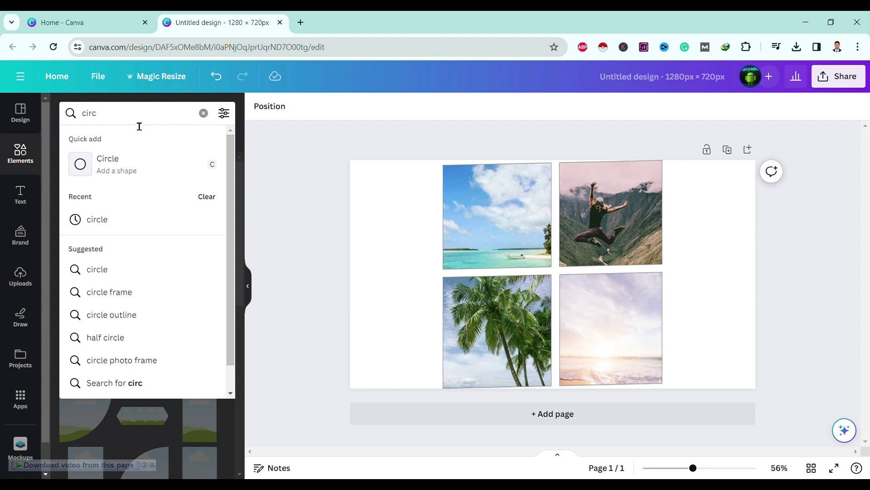
{"action": "type", "text": "ular f"}
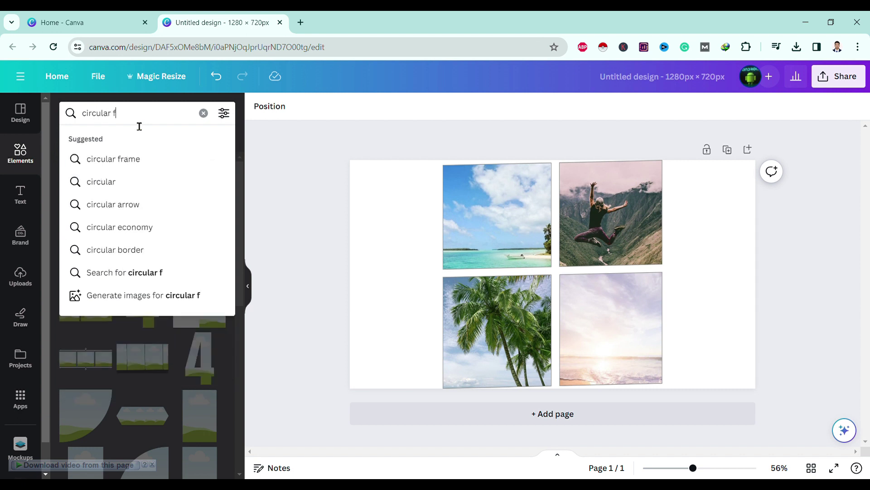
{"action": "type", "text": "rame"}
{"action": "key", "text": "Return"}
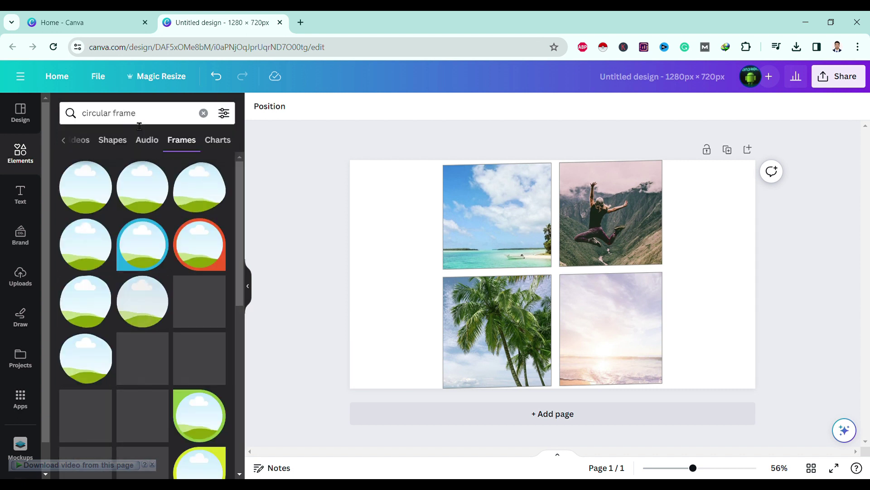
{"action": "left_click", "coordinate": [86, 187]}
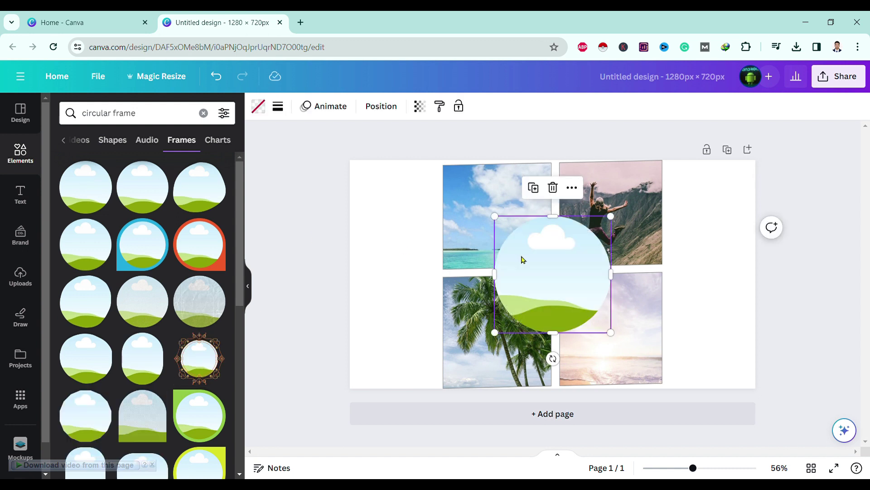
{"action": "left_click_drag", "start_coordinate": [556, 272], "coordinate": [566, 275]}
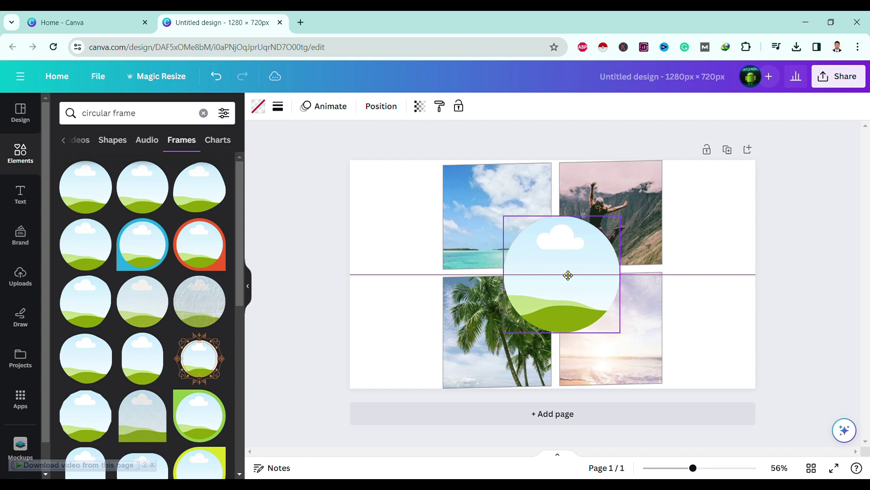
{"action": "left_click_drag", "start_coordinate": [567, 275], "coordinate": [556, 274]}
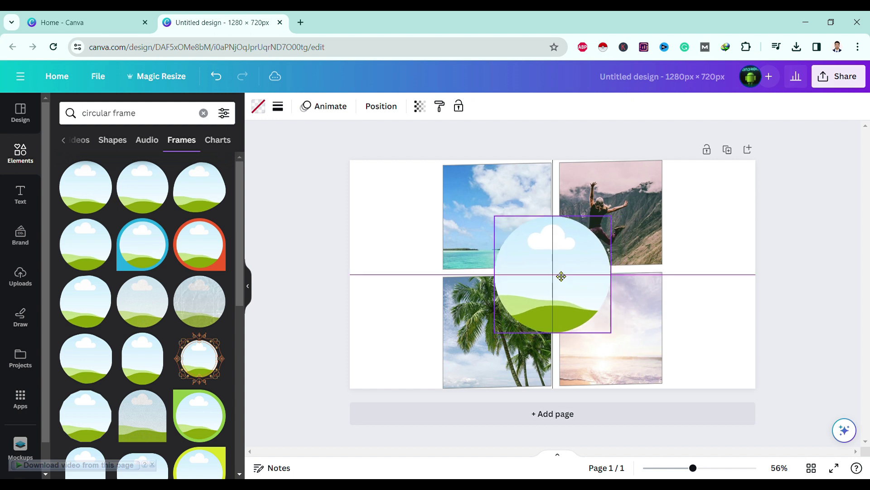
{"action": "left_click", "coordinate": [285, 219]}
- Drop the smiling girl's portrait into the circle and enlarge it so her face fills it
{"action": "left_click", "coordinate": [21, 272]}
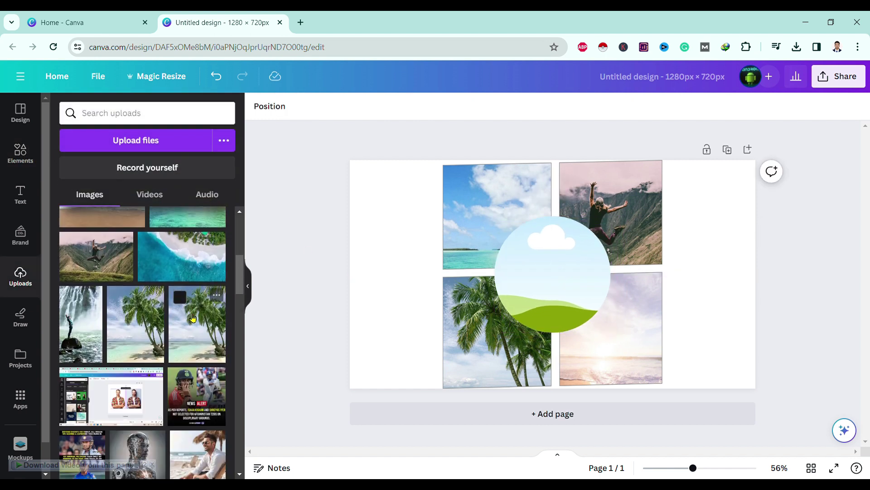
{"action": "scroll", "coordinate": [109, 278], "scroll_direction": "down", "scroll_amount": 5}
{"action": "left_click", "coordinate": [100, 279]}
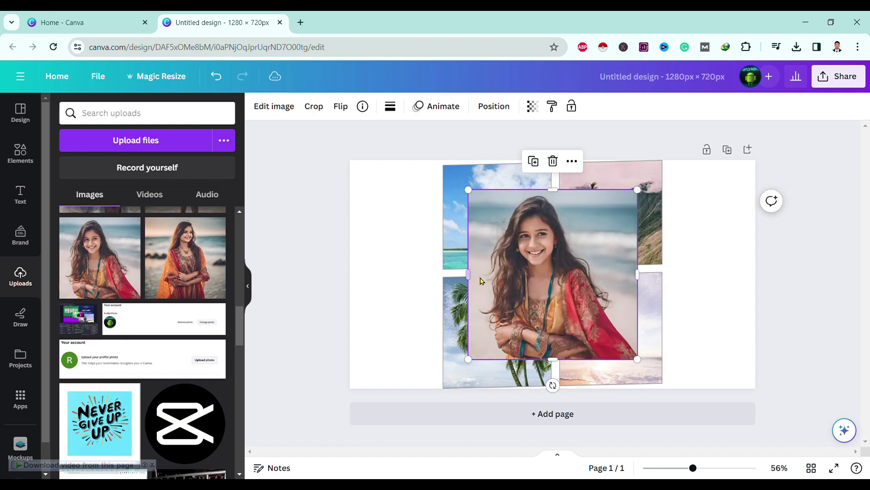
{"action": "left_click_drag", "start_coordinate": [533, 277], "coordinate": [558, 279]}
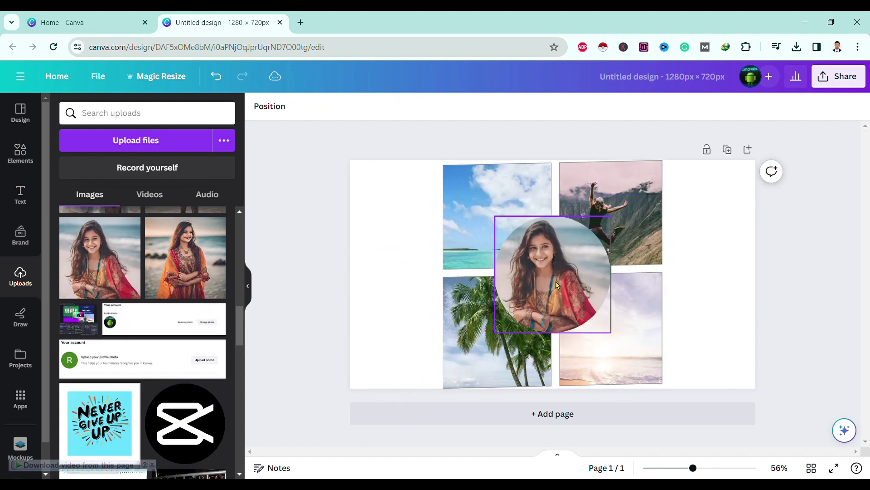
{"action": "double_click", "coordinate": [560, 287]}
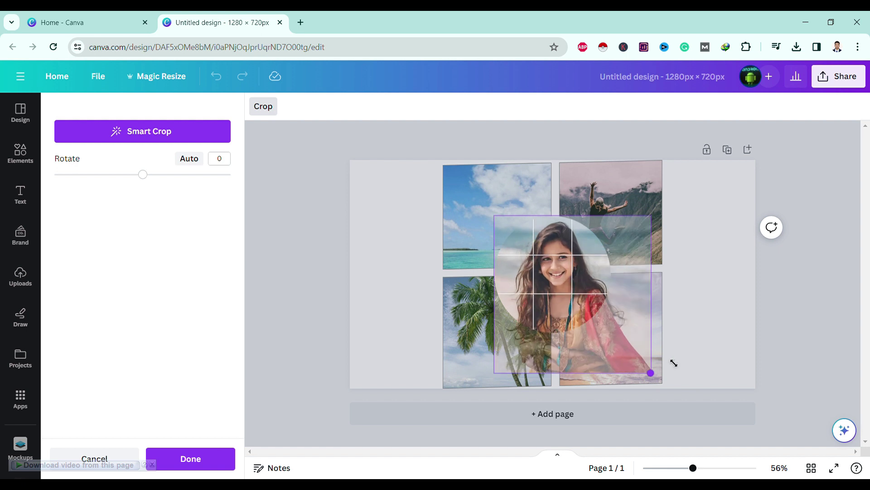
{"action": "left_click_drag", "start_coordinate": [611, 333], "coordinate": [672, 392]}
{"action": "left_click_drag", "start_coordinate": [560, 290], "coordinate": [544, 286]}
{"action": "double_click", "coordinate": [538, 278]}
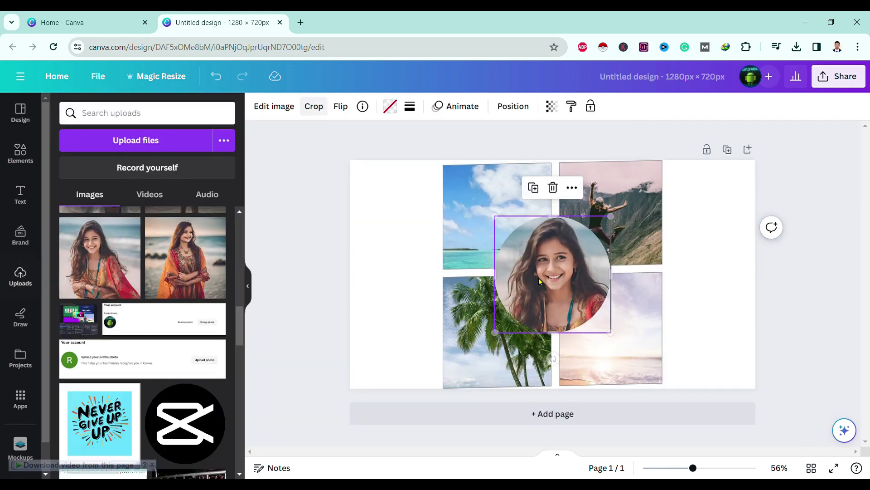
{"action": "left_click", "coordinate": [367, 218]}
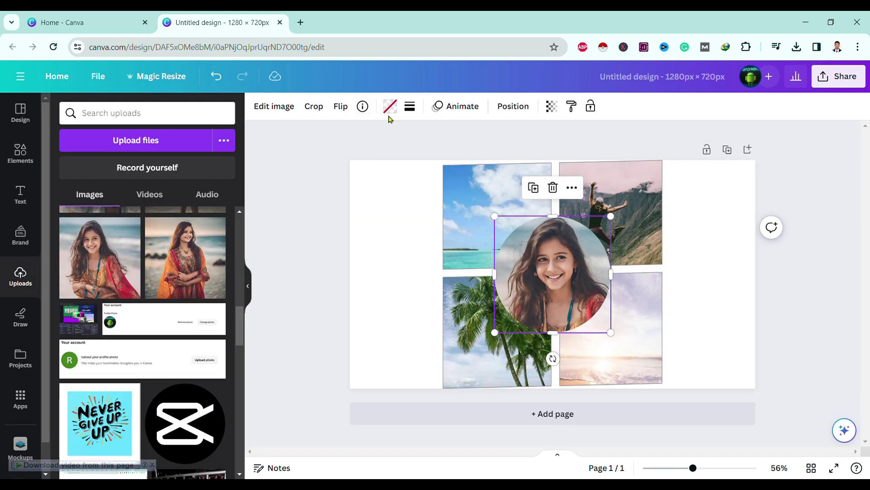
- Give the circular frame a solid border coloured white from Document colors
{"action": "left_click", "coordinate": [409, 106]}
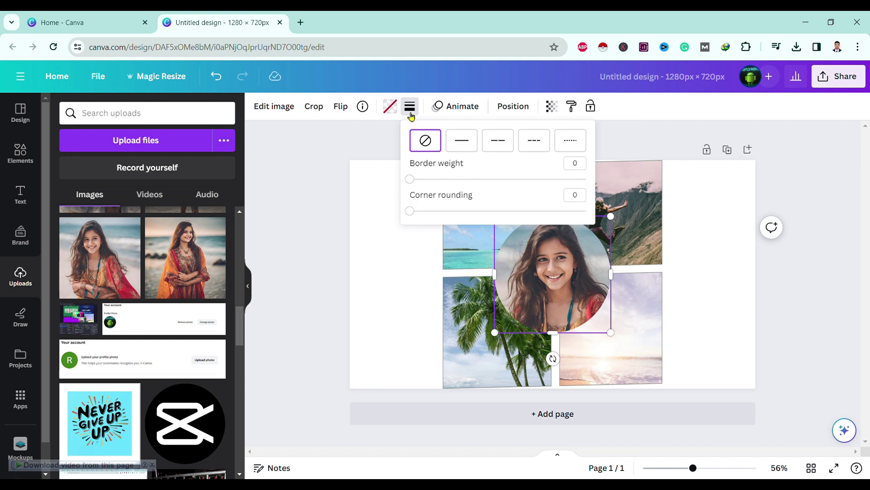
{"action": "left_click", "coordinate": [463, 139]}
{"action": "left_click", "coordinate": [415, 115]}
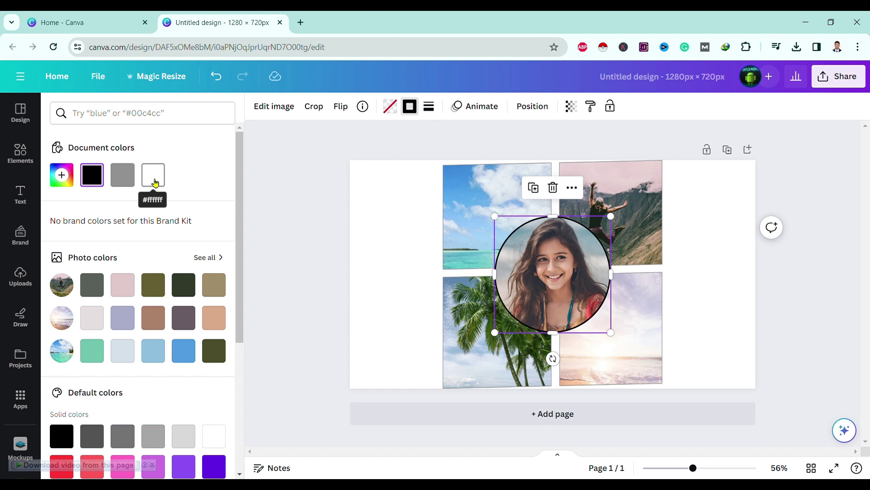
{"action": "left_click", "coordinate": [153, 176]}
{"action": "key", "text": "Escape"}
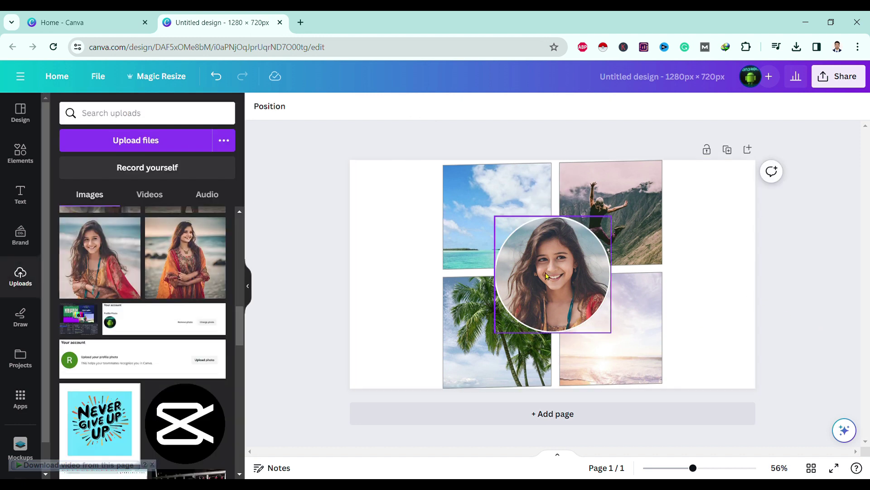
{"action": "scroll", "coordinate": [523, 260], "scroll_direction": "up", "scroll_amount": 3}
{"action": "scroll", "coordinate": [524, 261], "scroll_direction": "down", "scroll_amount": 2}
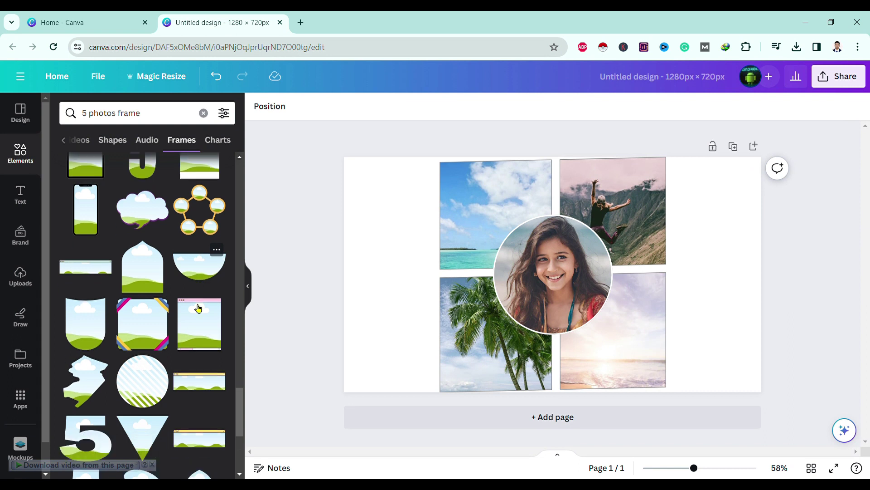
{"action": "scroll", "coordinate": [198, 309], "scroll_direction": "down", "scroll_amount": 5}
{"action": "scroll", "coordinate": [196, 308], "scroll_direction": "up", "scroll_amount": 5}
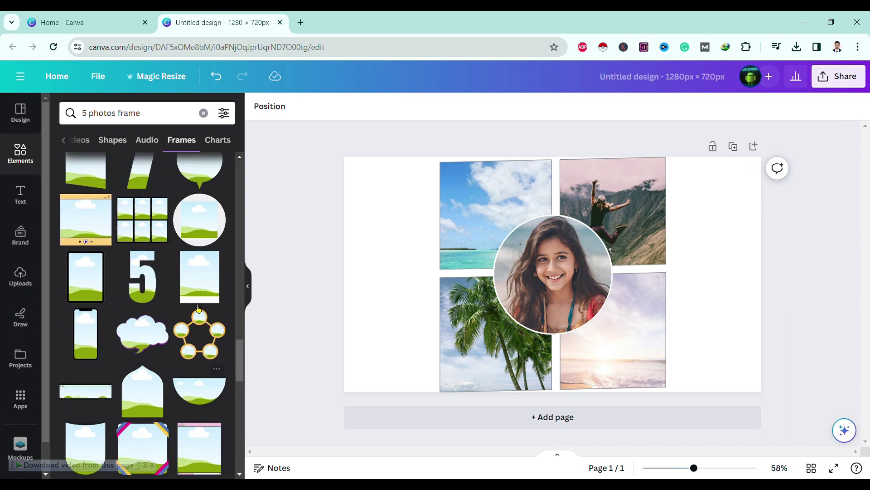
{"action": "scroll", "coordinate": [195, 308], "scroll_direction": "up", "scroll_amount": 5}
{"action": "scroll", "coordinate": [195, 308], "scroll_direction": "up", "scroll_amount": 3}
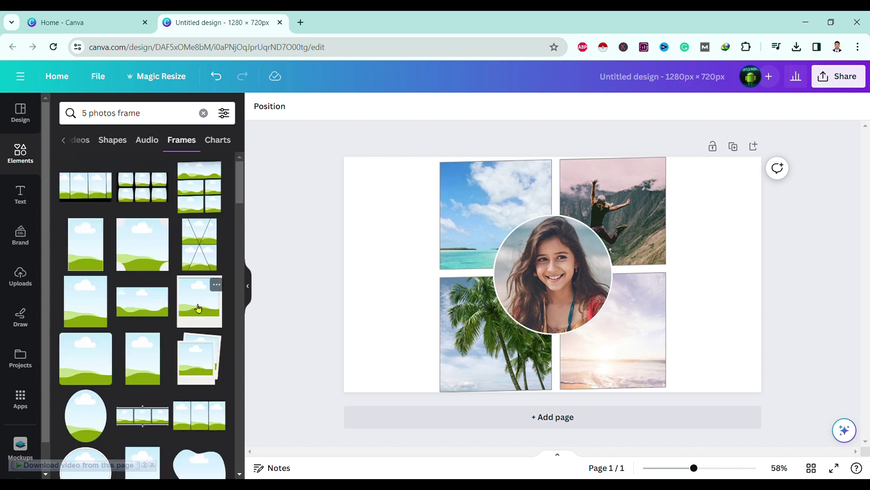